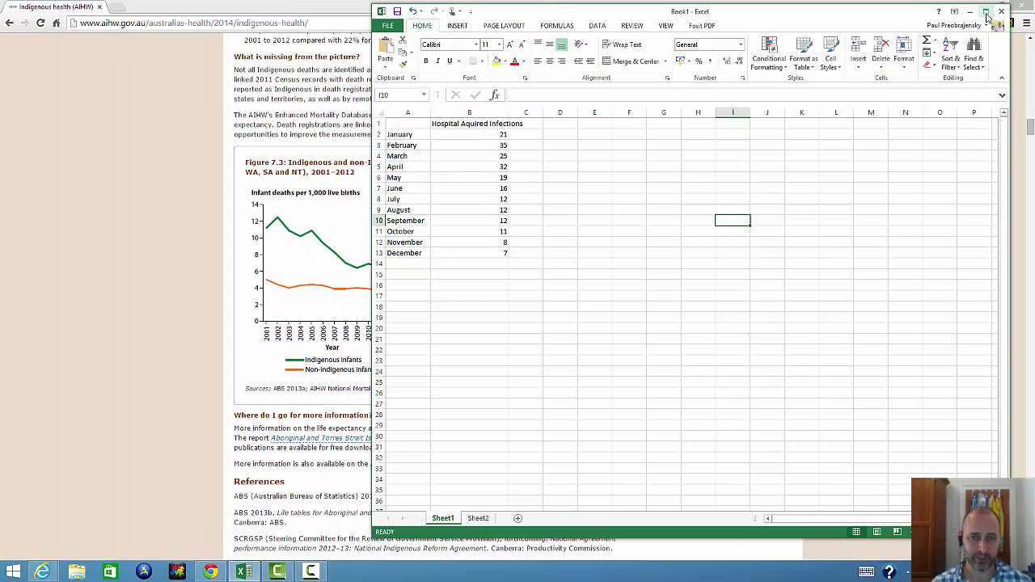
Select the month and infection table A1:B13 and preview Recommended Charts, showing a line chart.
{"action": "left_click_drag", "start_coordinate": [396, 124], "coordinate": [481, 254]}
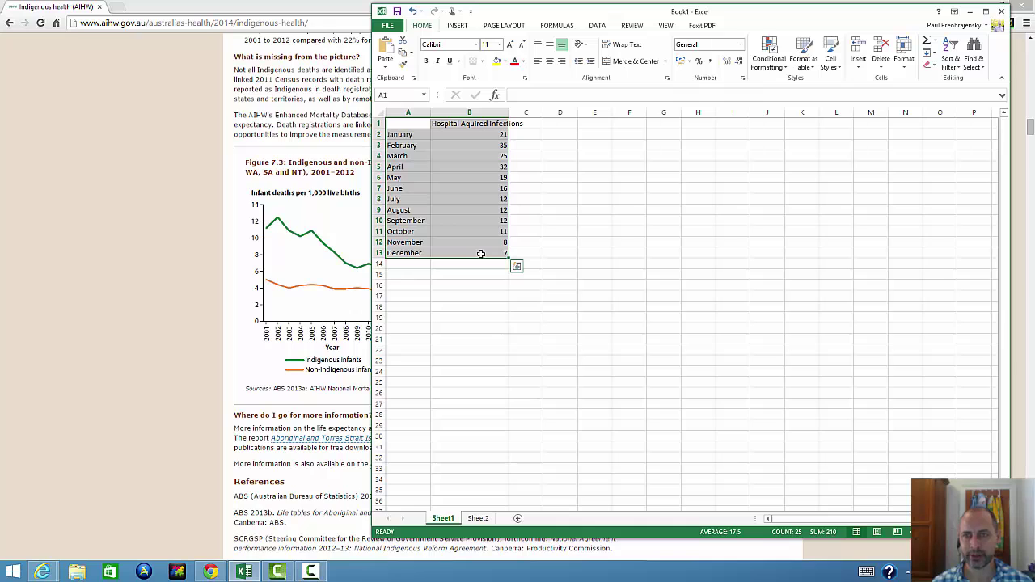
{"action": "left_click", "coordinate": [457, 25]}
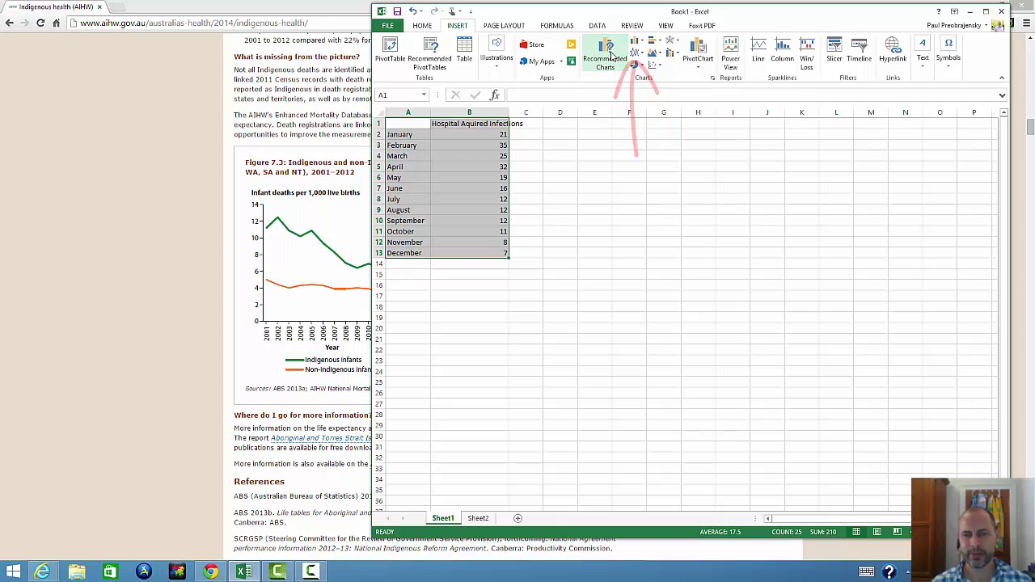
{"action": "left_click", "coordinate": [609, 56]}
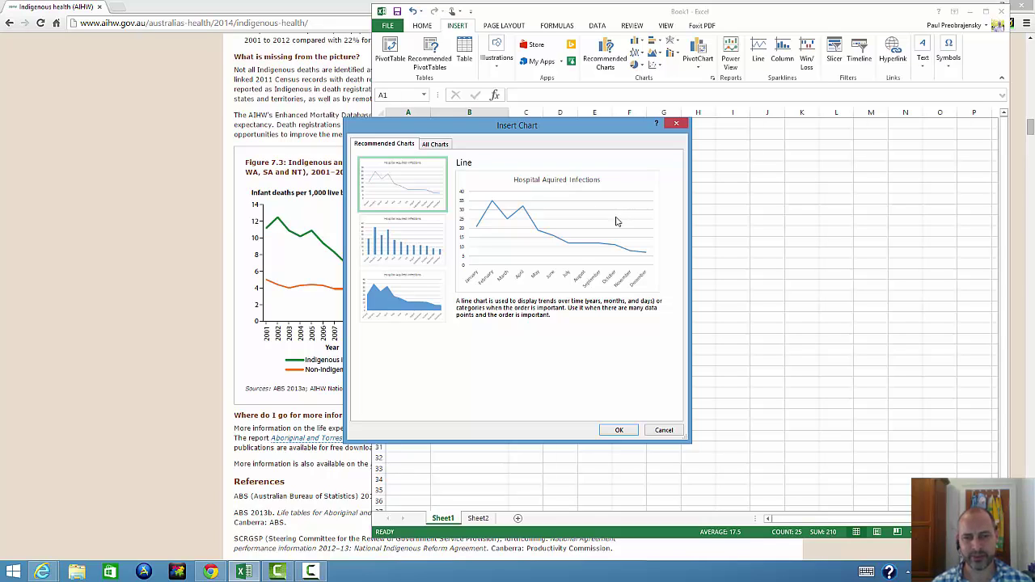
Insert the recommended Hospital Aquired Infections line chart and move it below the table.
{"action": "left_click", "coordinate": [622, 431]}
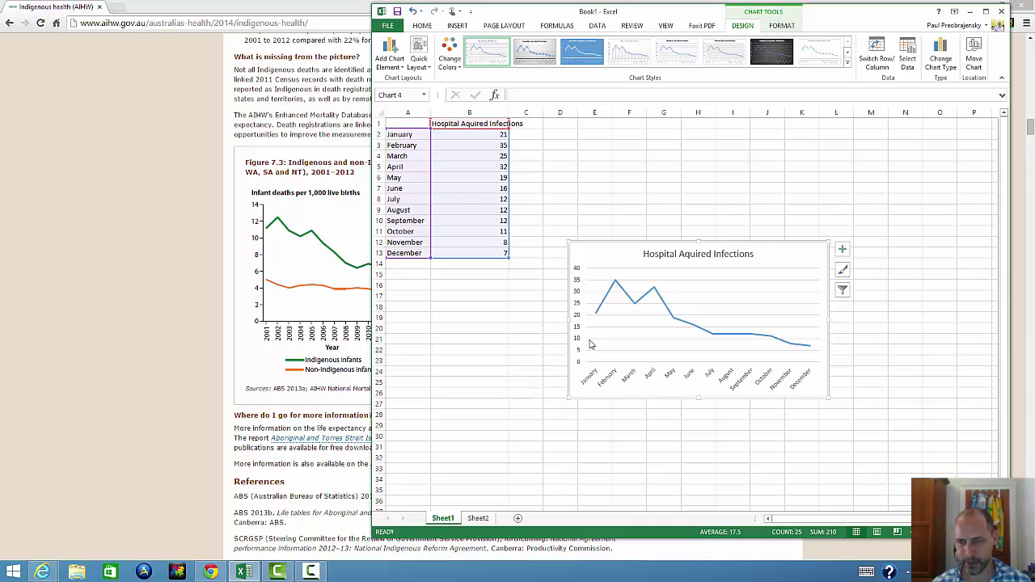
{"action": "mouse_move", "coordinate": [785, 251]}
{"action": "left_mouse_down"}
{"action": "mouse_move", "coordinate": [769, 266]}
{"action": "mouse_move", "coordinate": [699, 281]}
{"action": "mouse_move", "coordinate": [610, 278]}
{"action": "left_mouse_up"}
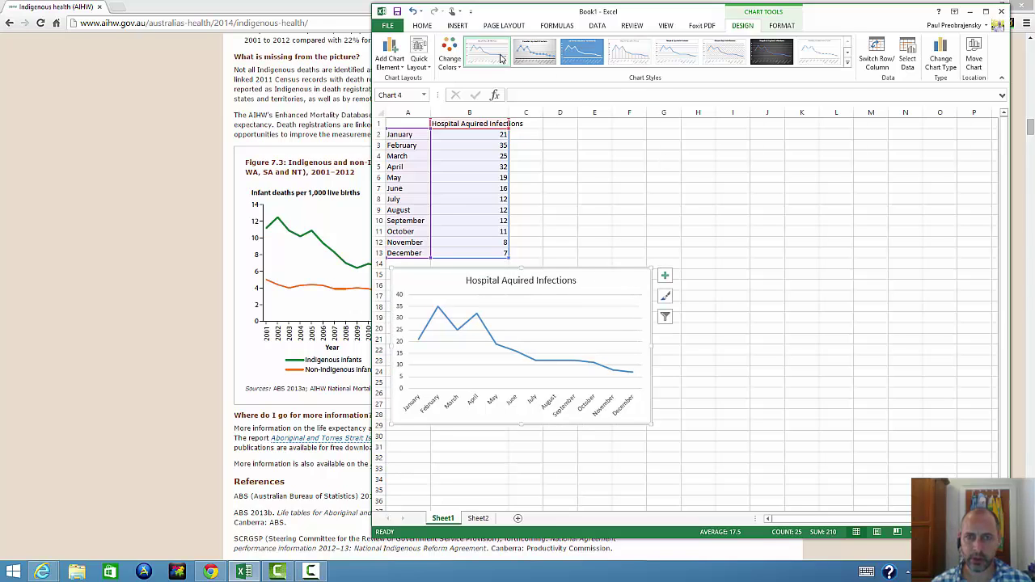
{"action": "left_click", "coordinate": [454, 27]}
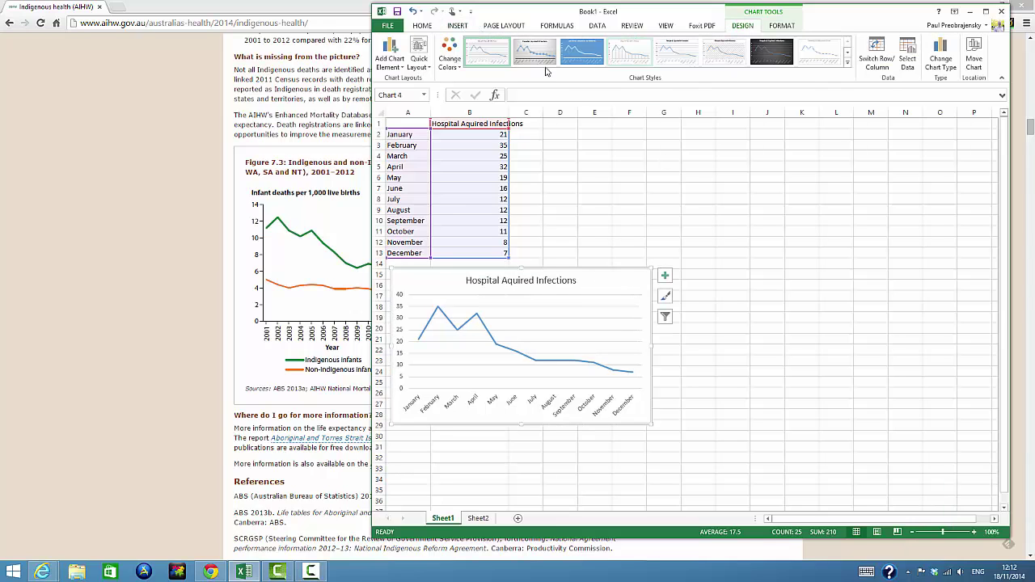
{"action": "left_click", "coordinate": [449, 27]}
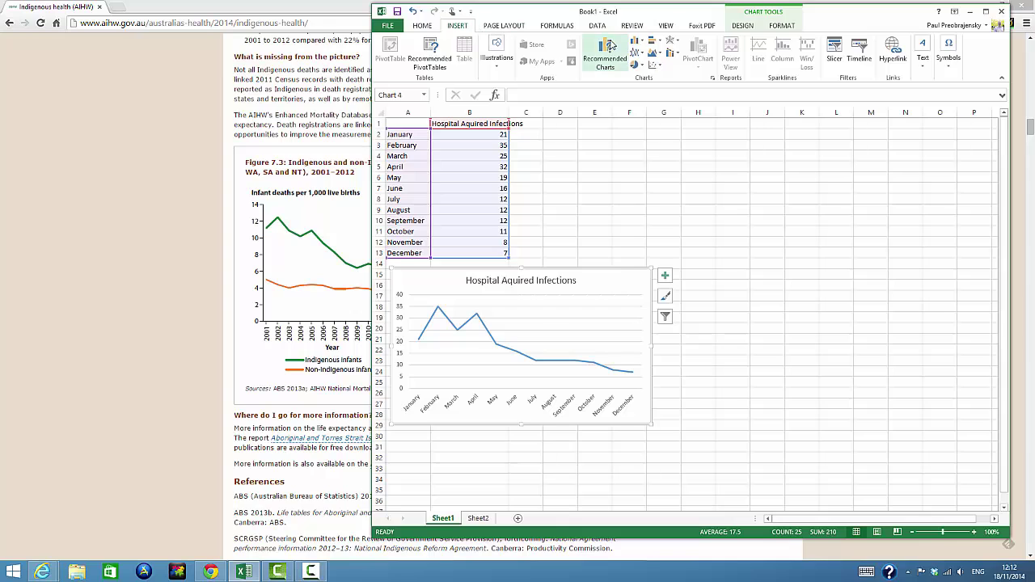
Copy the line chart and paste an identical copy at cell I15.
{"action": "right_click", "coordinate": [591, 278]}
{"action": "left_click", "coordinate": [634, 299]}
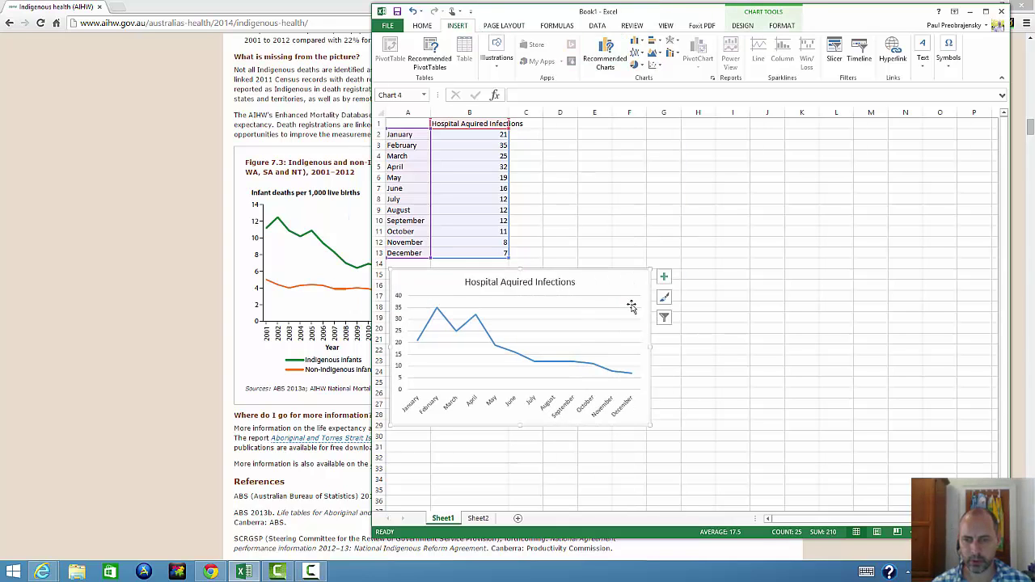
{"action": "right_click", "coordinate": [731, 278]}
{"action": "left_click", "coordinate": [753, 323]}
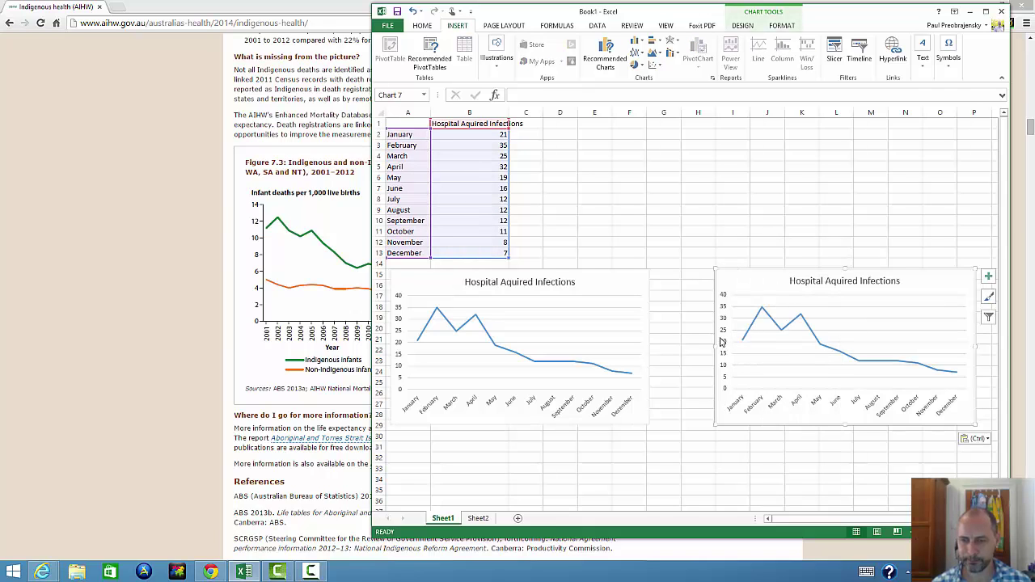
Change the copied chart's vertical axis maximum from 40 to 100 in Format Axis.
{"action": "left_click", "coordinate": [725, 344]}
{"action": "right_click", "coordinate": [727, 343]}
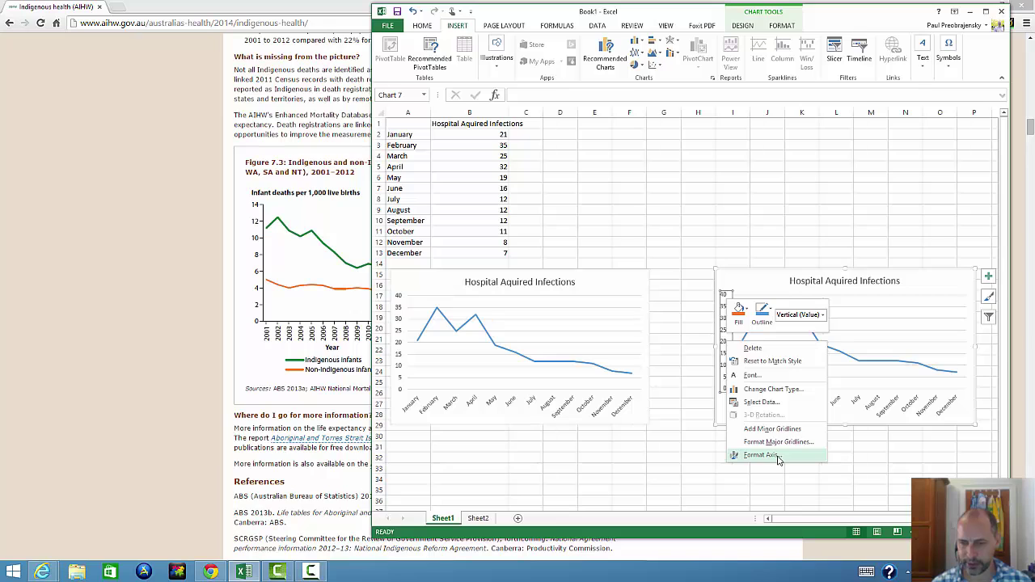
{"action": "left_click", "coordinate": [761, 455]}
{"action": "double_click", "coordinate": [932, 222]}
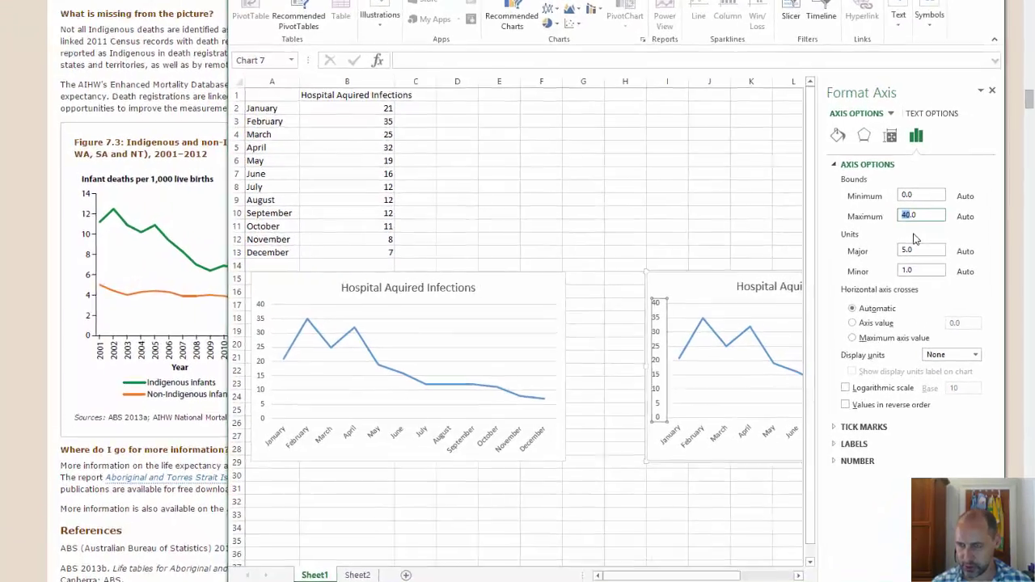
{"action": "type", "text": "1.0"}
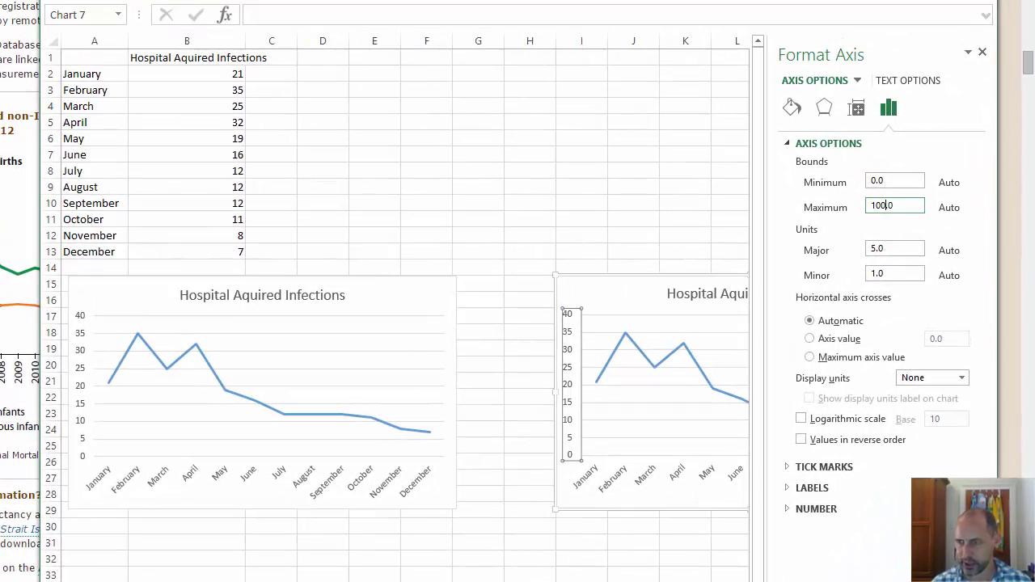
{"action": "left_click", "coordinate": [875, 250]}
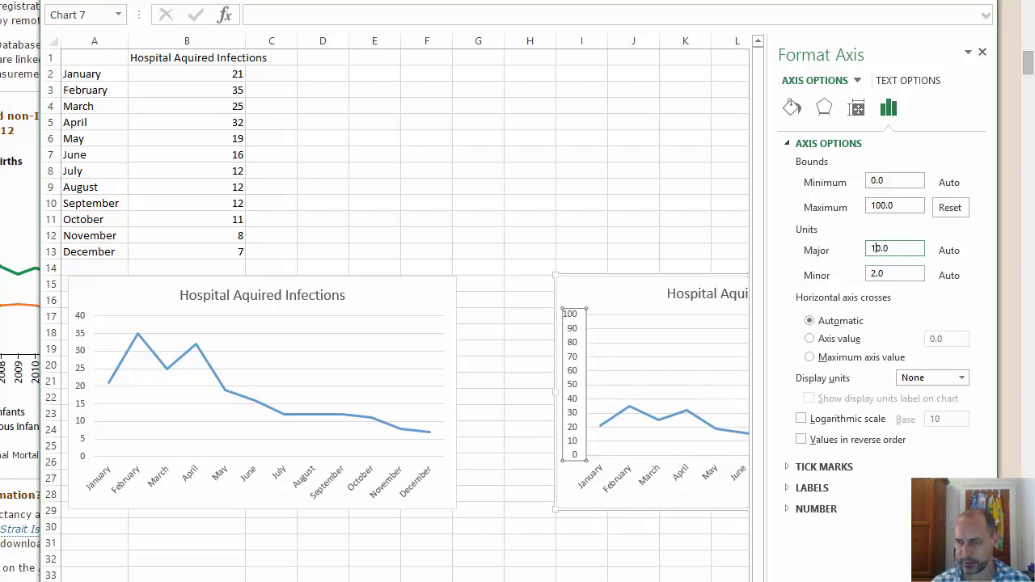
{"action": "left_click", "coordinate": [643, 218]}
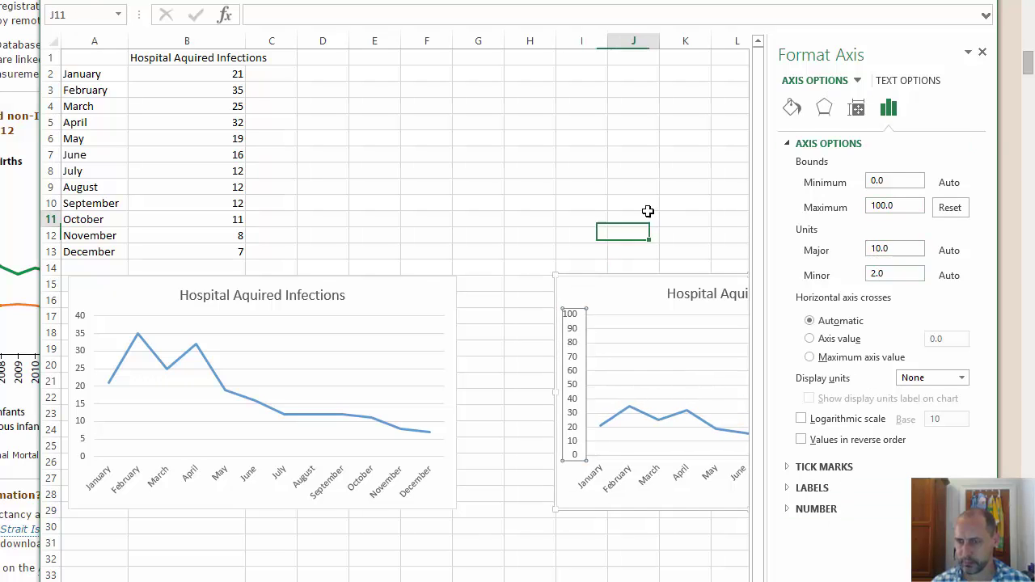
{"action": "left_click", "coordinate": [983, 54]}
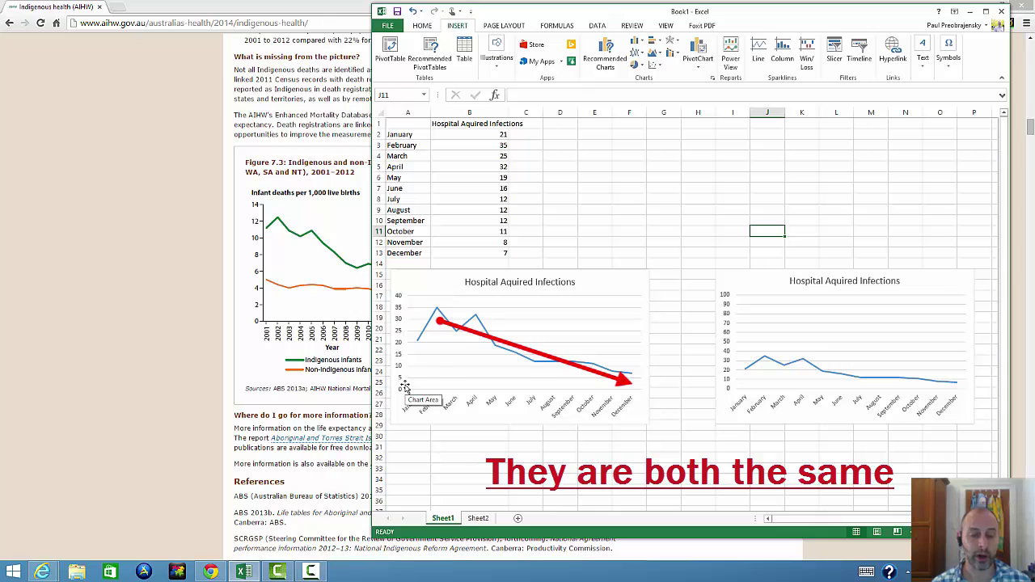
Minimize Excel and go back to the Australia's health 2014 contents page.
{"action": "left_click", "coordinate": [976, 14]}
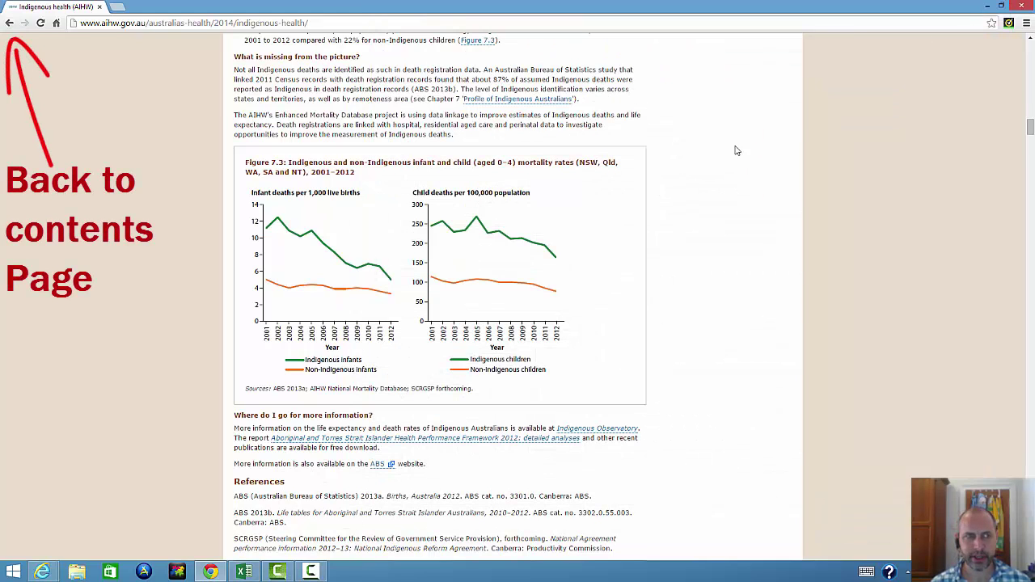
{"action": "left_click", "coordinate": [9, 23]}
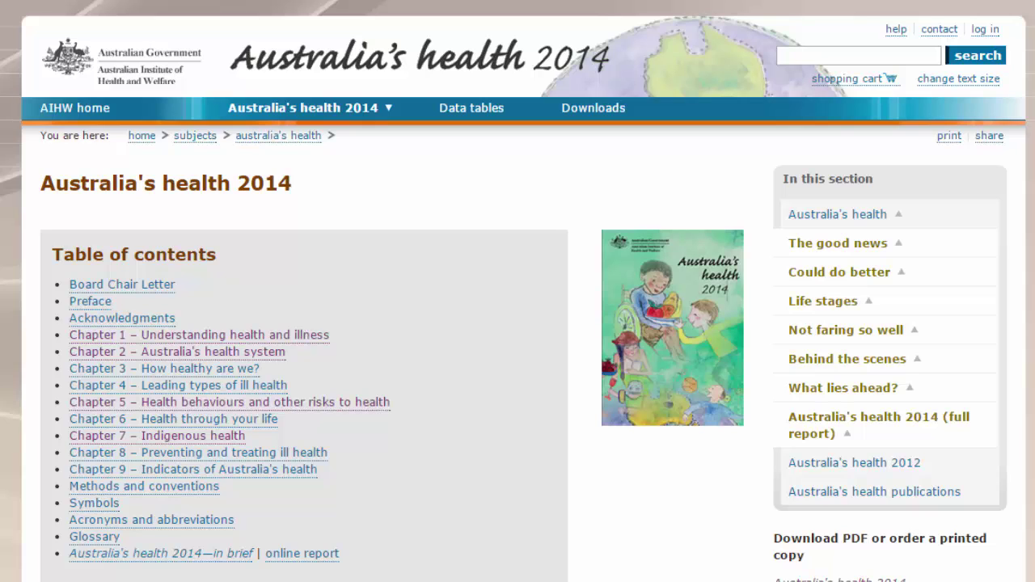
Read Figures 2.3 and 2.4 in Chapter 2 – Australia's health system, then restore Excel.
{"action": "left_click", "coordinate": [170, 361]}
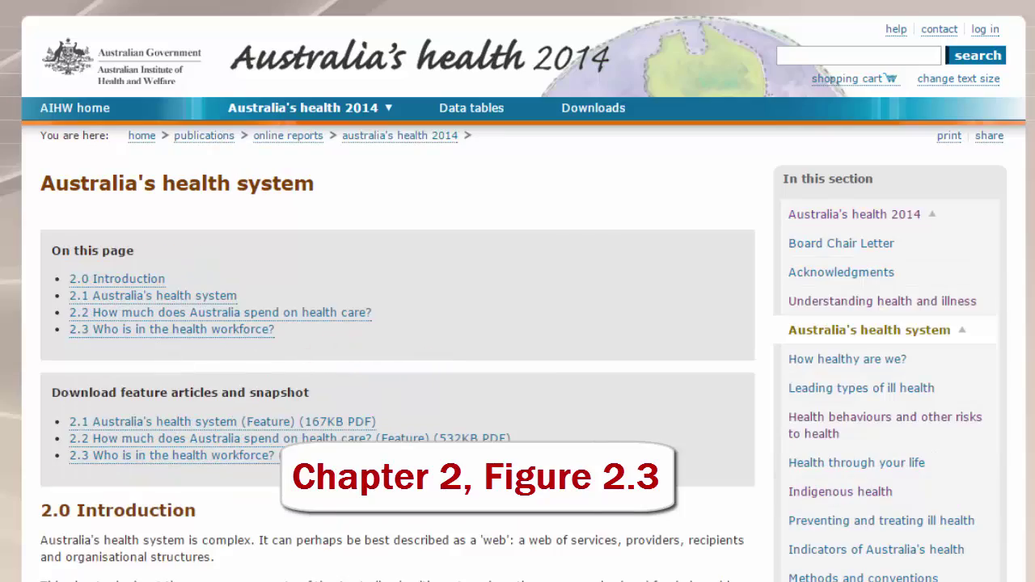
{"action": "scroll", "coordinate": [372, 402], "scroll_direction": "down", "scroll_amount": 20}
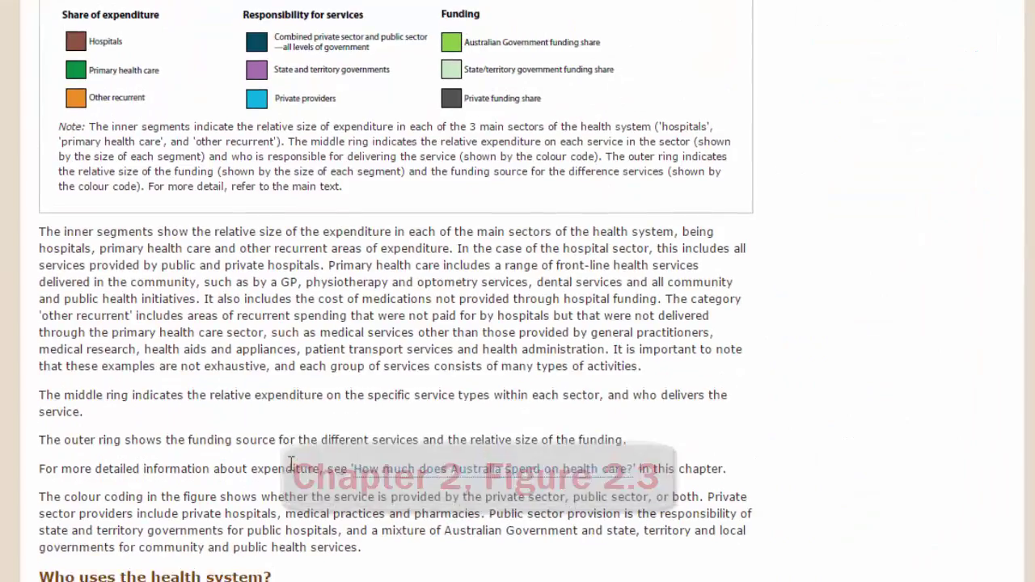
{"action": "scroll", "coordinate": [373, 402], "scroll_direction": "down", "scroll_amount": 3}
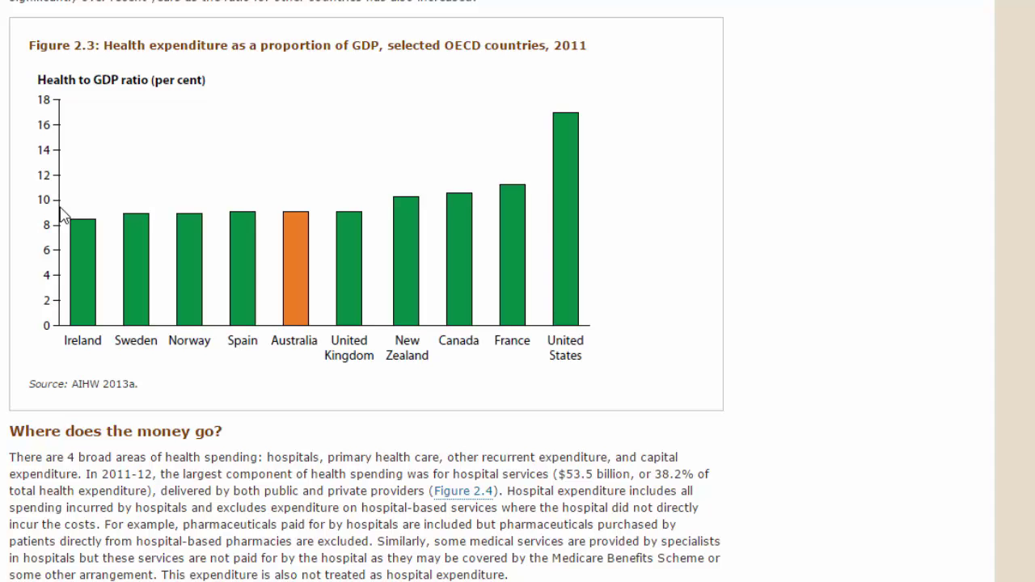
{"action": "scroll", "coordinate": [65, 214], "scroll_direction": "down", "scroll_amount": 10}
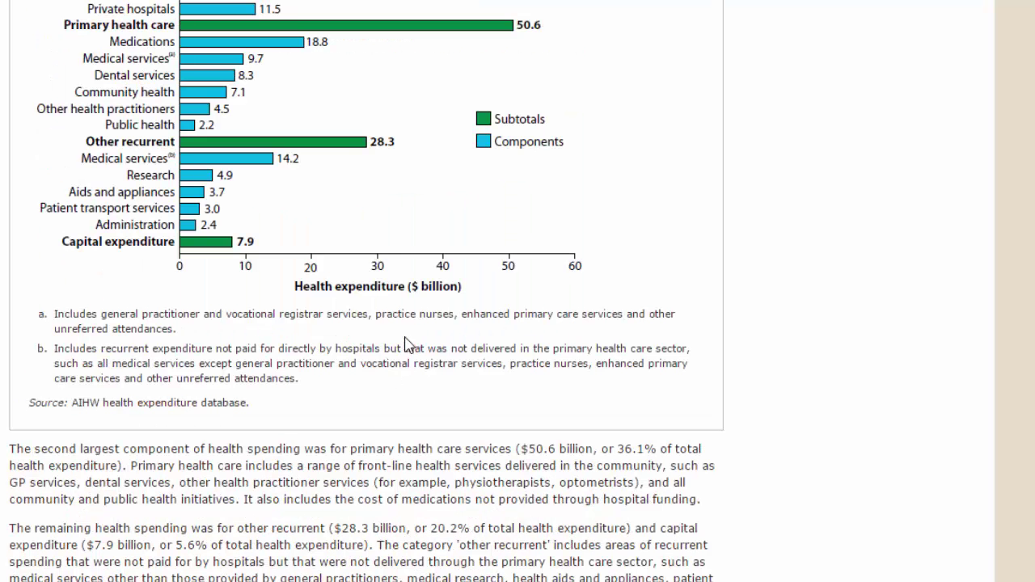
{"action": "mouse_move", "coordinate": [68, 581]}
{"action": "left_click", "coordinate": [68, 558]}
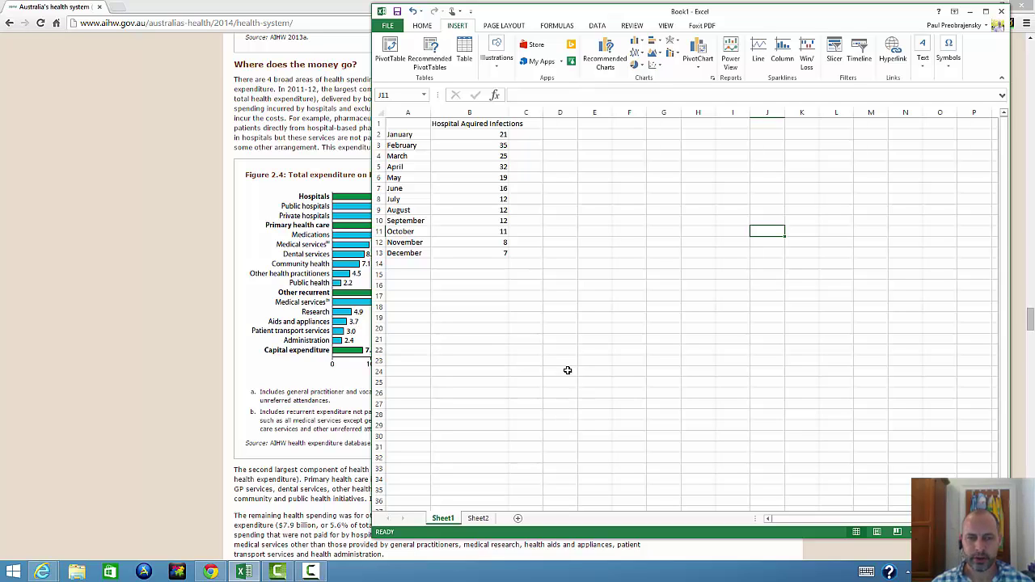
Insert a Clustered Column chart of the monthly data in A1:B13.
{"action": "left_click_drag", "start_coordinate": [407, 124], "coordinate": [478, 256]}
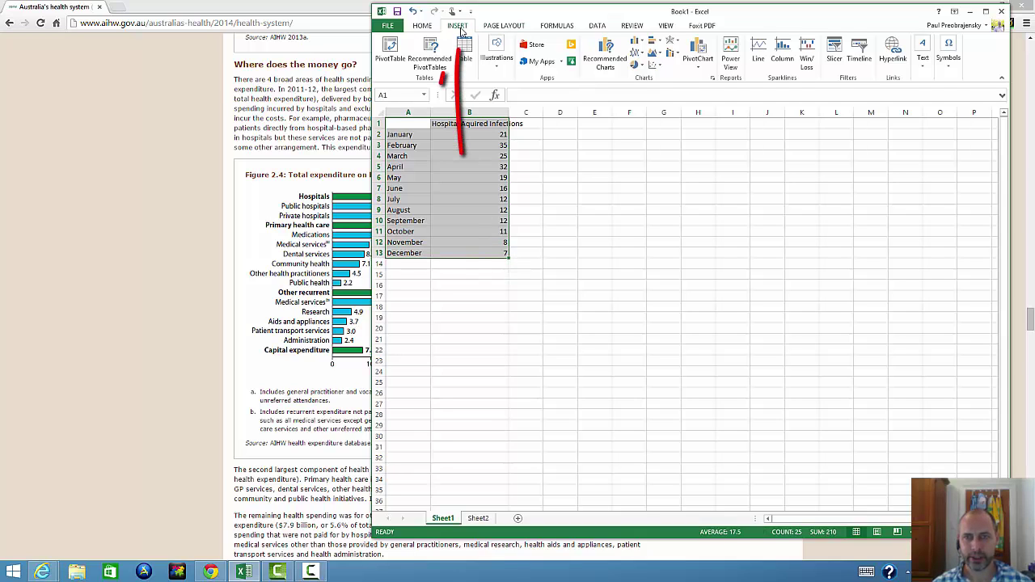
{"action": "left_click", "coordinate": [637, 42]}
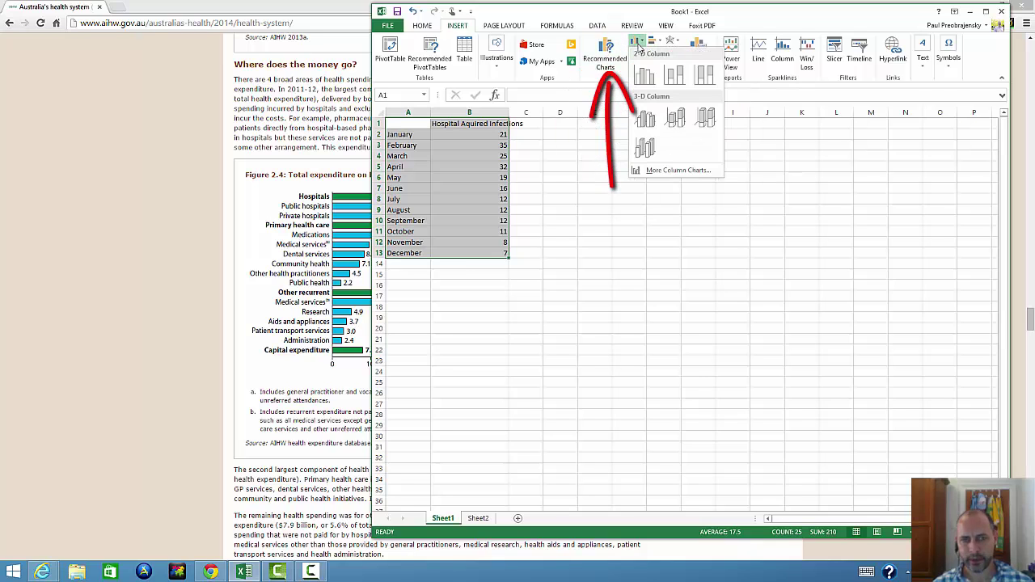
{"action": "left_click", "coordinate": [605, 55]}
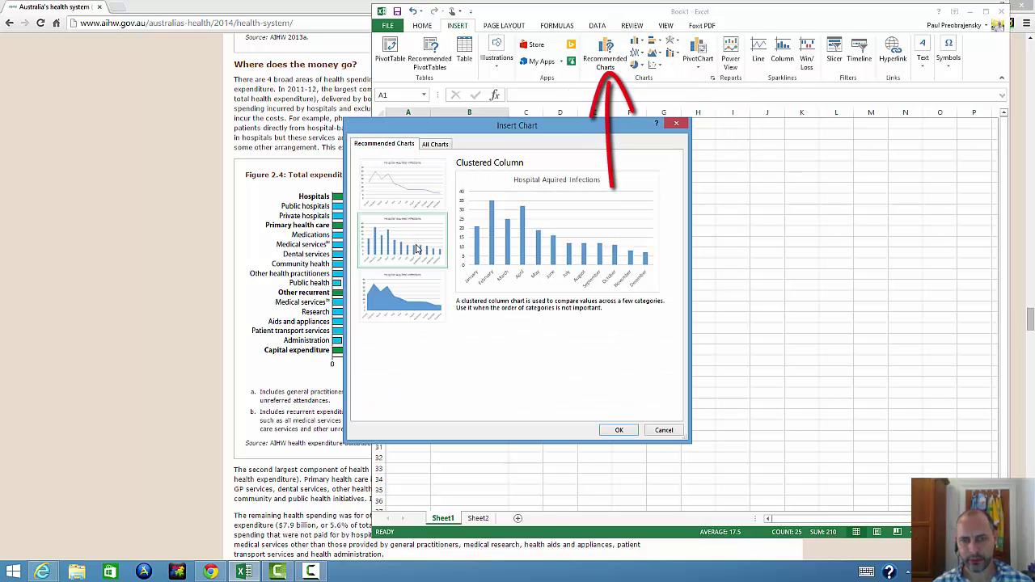
{"action": "left_click", "coordinate": [619, 431]}
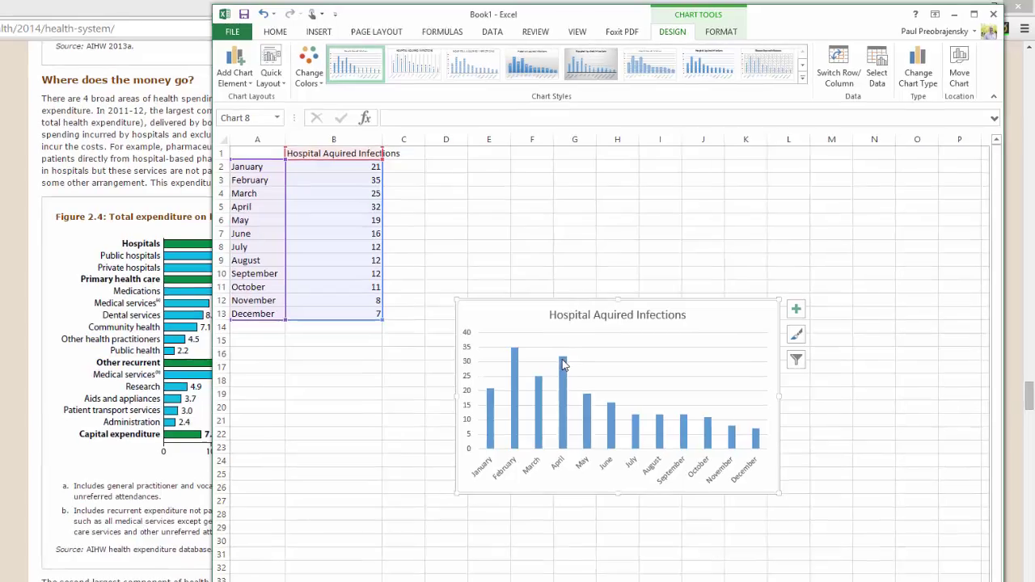
Add data labels to the column chart's bars, showing counts from 21 to 7.
{"action": "left_click", "coordinate": [653, 293]}
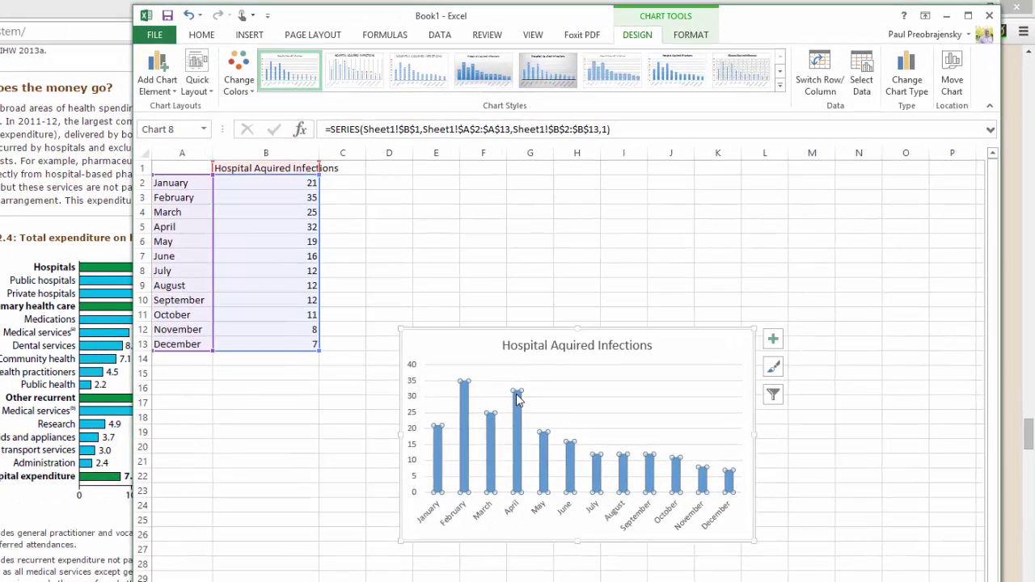
{"action": "right_click", "coordinate": [517, 398]}
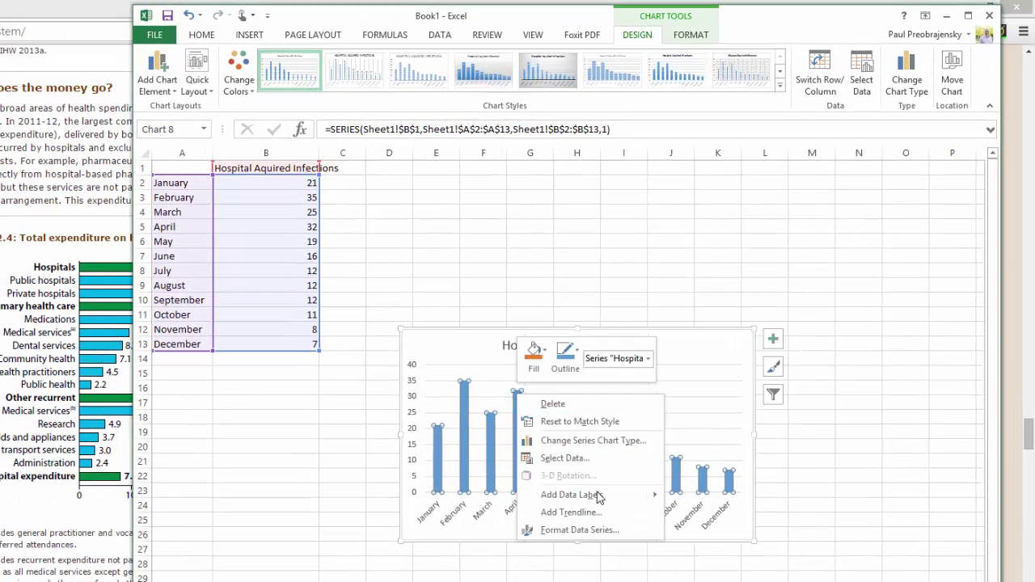
{"action": "mouse_move", "coordinate": [599, 497]}
{"action": "left_click", "coordinate": [686, 496]}
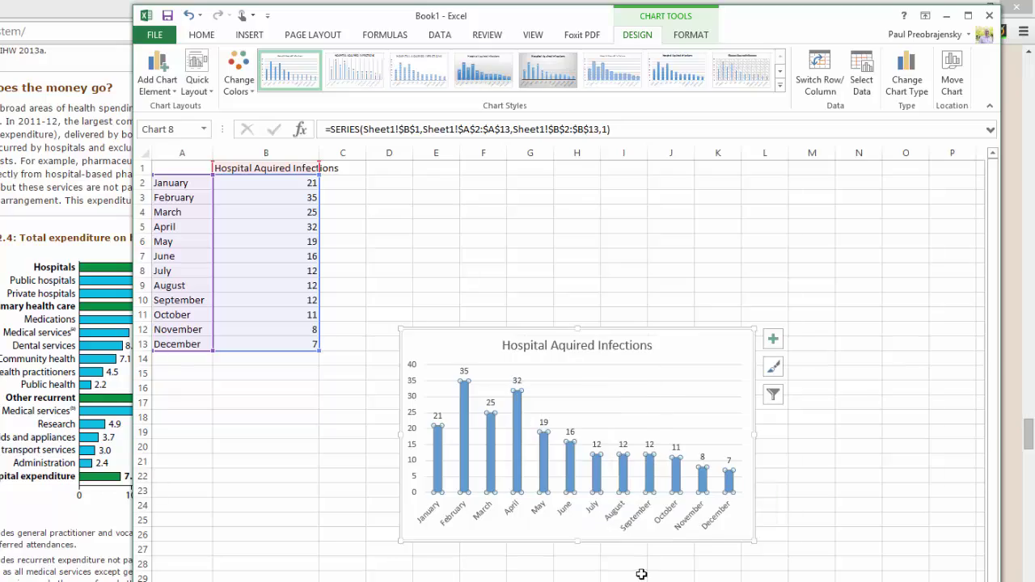